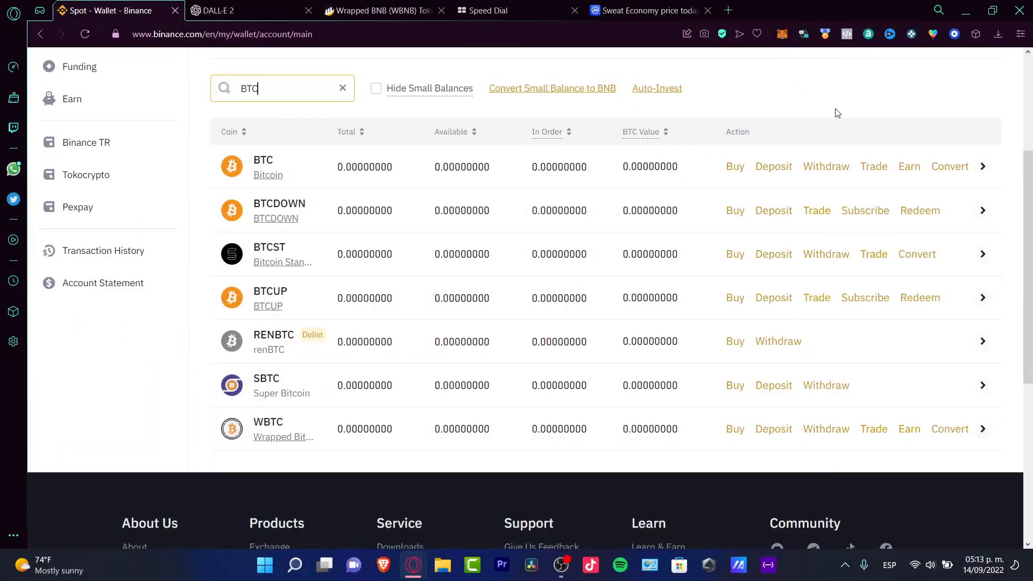
# Switch the MetaMask wallet to Ethereum Mainnet and scroll down to the import tokens link.
pyautogui.click(786, 35)
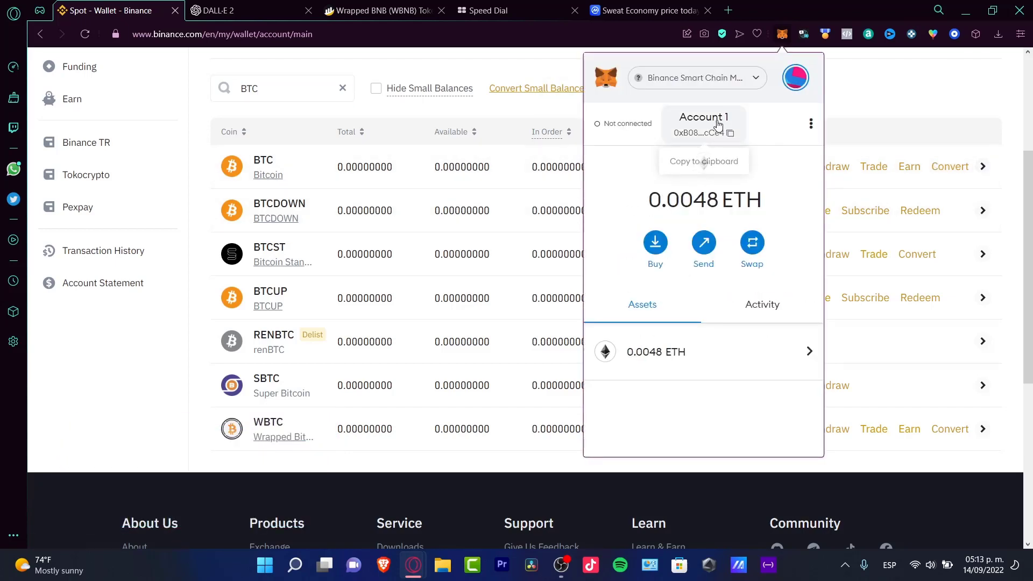
pyautogui.click(736, 79)
pyautogui.click(693, 178)
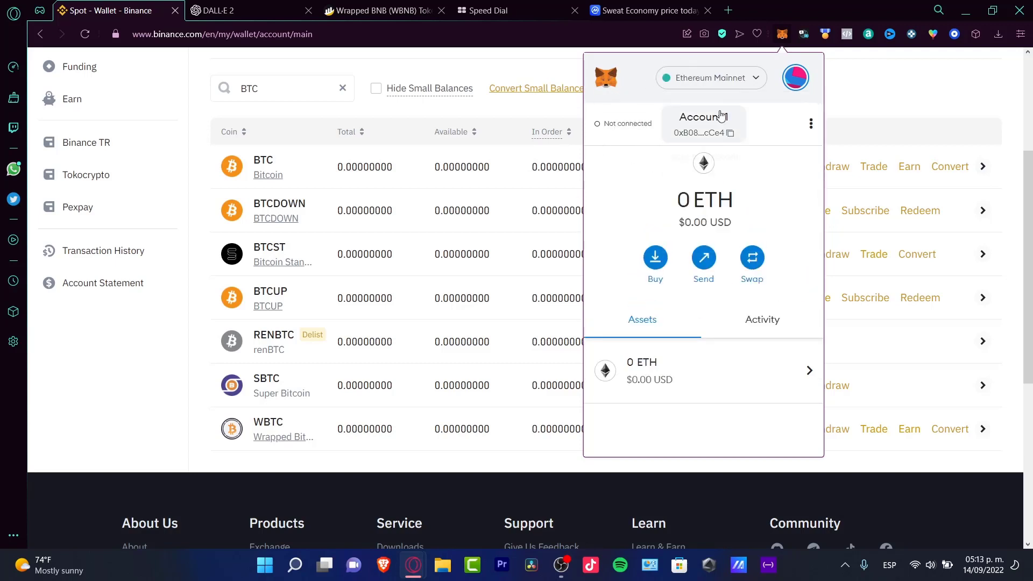
pyautogui.scroll(-4, 729, 425)
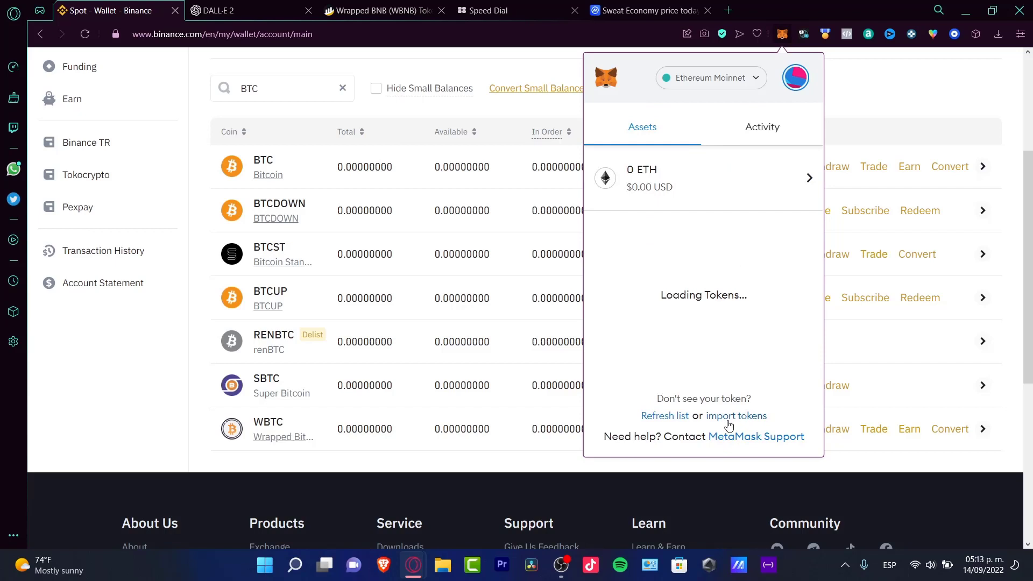
# Search Import Tokens for 'BTC' and scroll the results to find Wrapped BTC (WBTC).
pyautogui.click(729, 425)
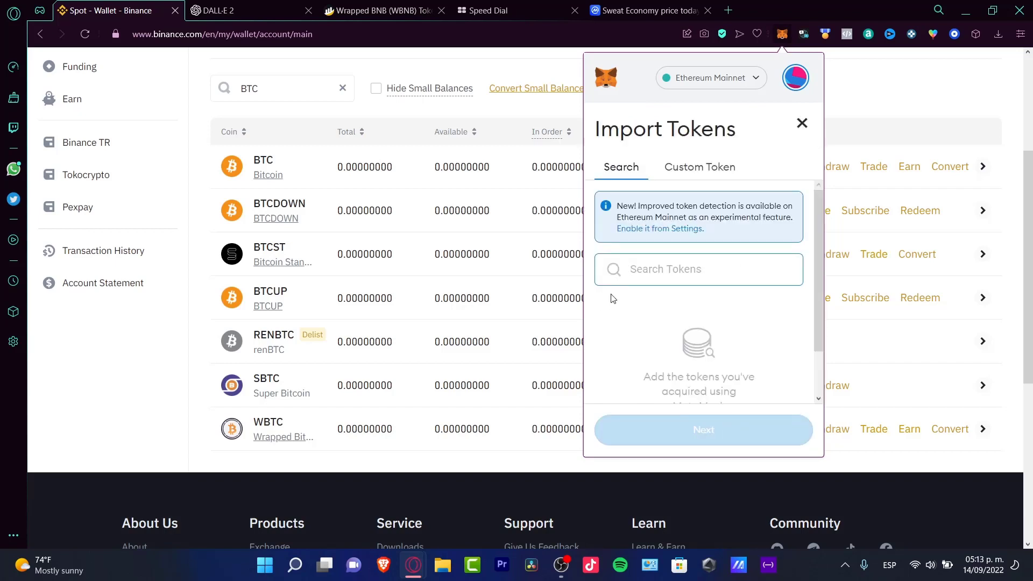
pyautogui.write('BTC')
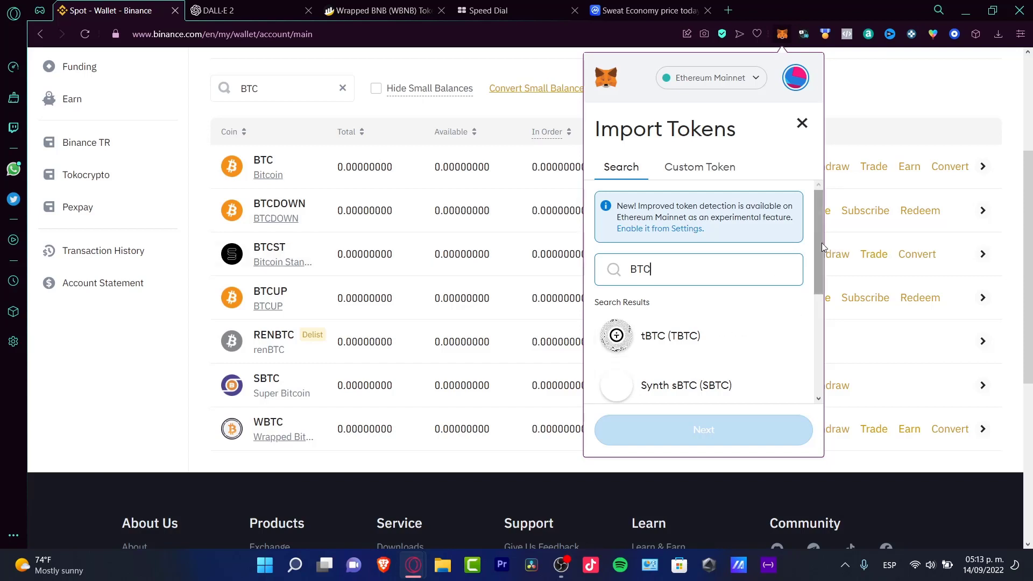
pyautogui.moveTo(819, 249); pyautogui.dragTo(819, 350)
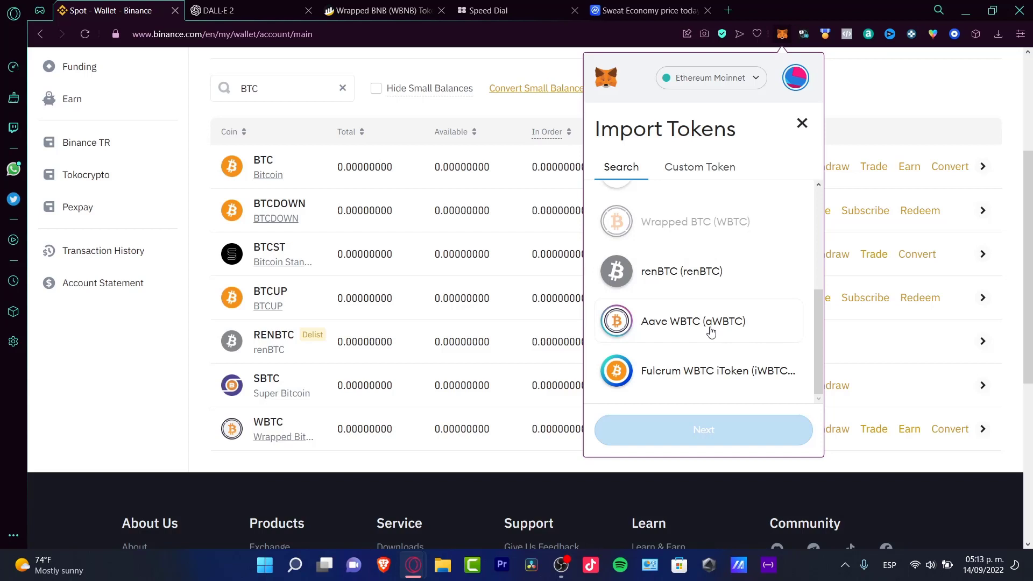
pyautogui.moveTo(820, 360); pyautogui.dragTo(821, 320)
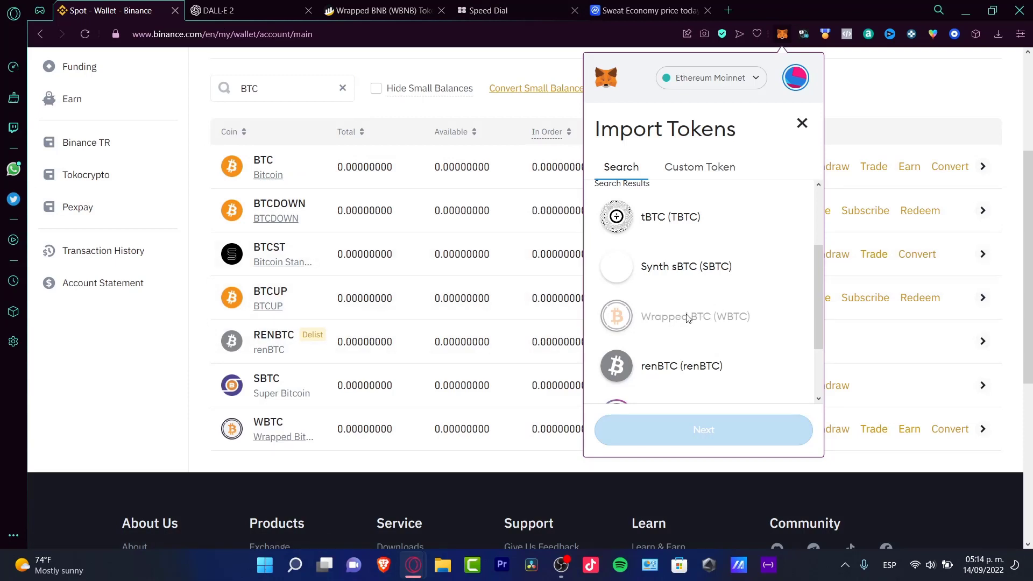
# Close Import Tokens, open the WBTC asset from the Assets list and start a WBTC send.
pyautogui.click(802, 124)
pyautogui.scroll(-4, 764, 286)
pyautogui.scroll(-4, 740, 259)
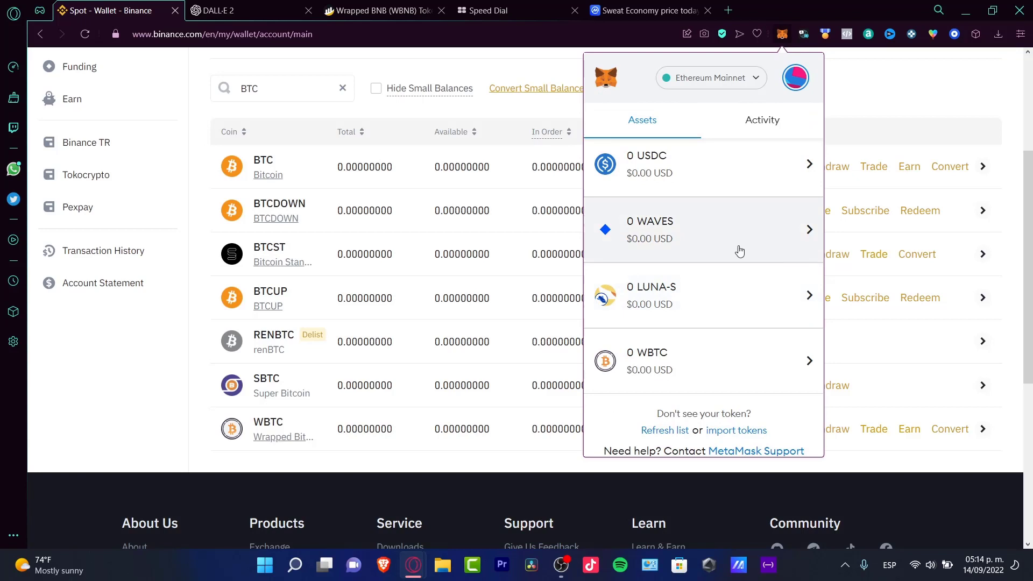
pyautogui.scroll(-4, 716, 215)
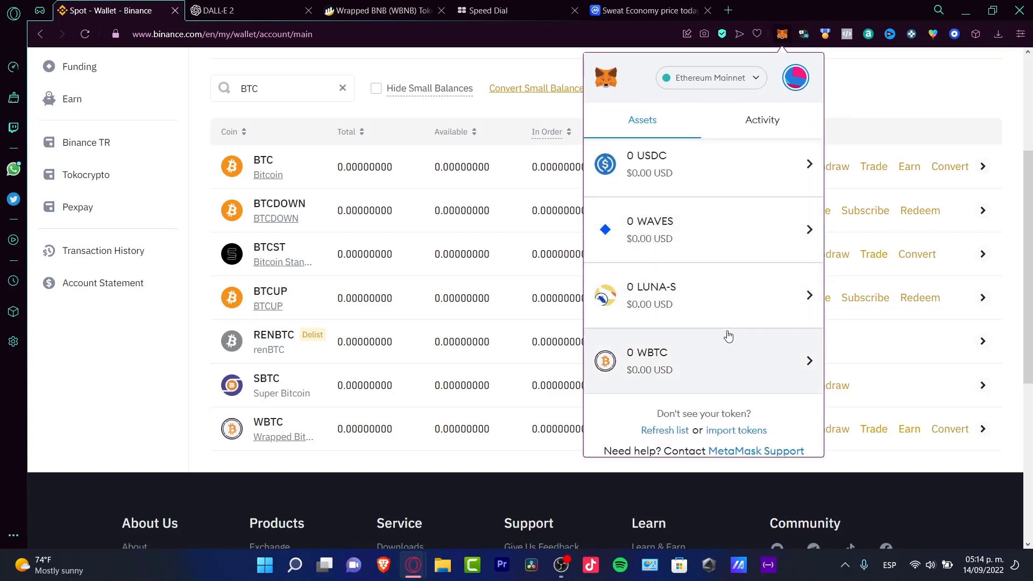
pyautogui.click(708, 359)
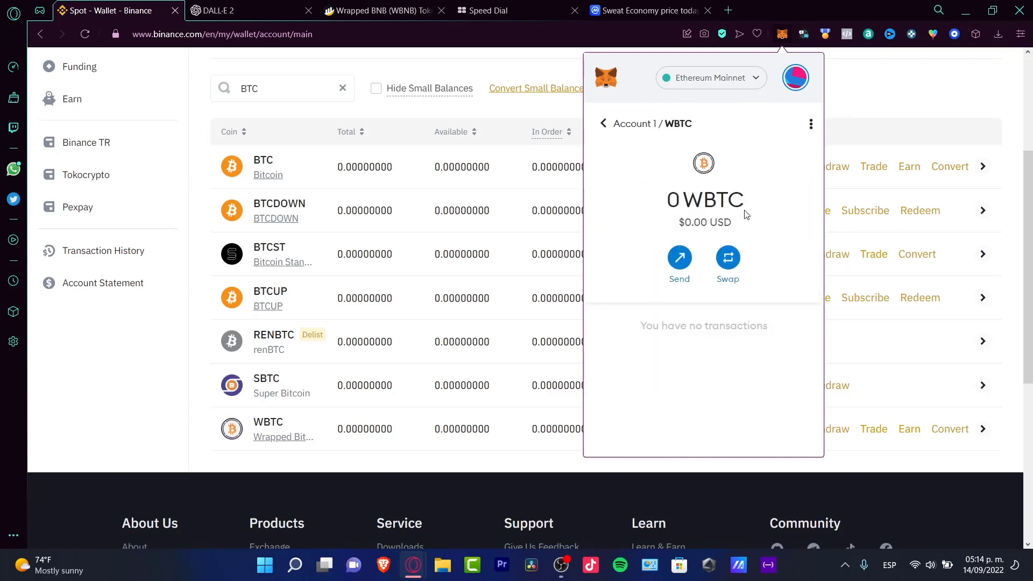
pyautogui.click(683, 266)
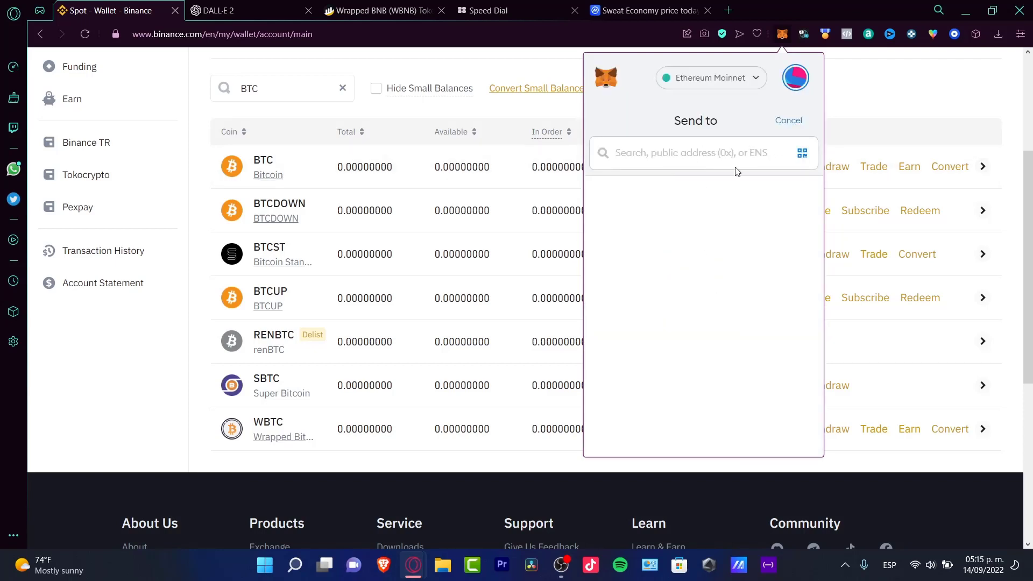
# Close MetaMask and open Binance's WBTC Deposit Crypto page on the Ethereum (ERC20) network.
pyautogui.click(849, 106)
pyautogui.scroll(4, 657, 307)
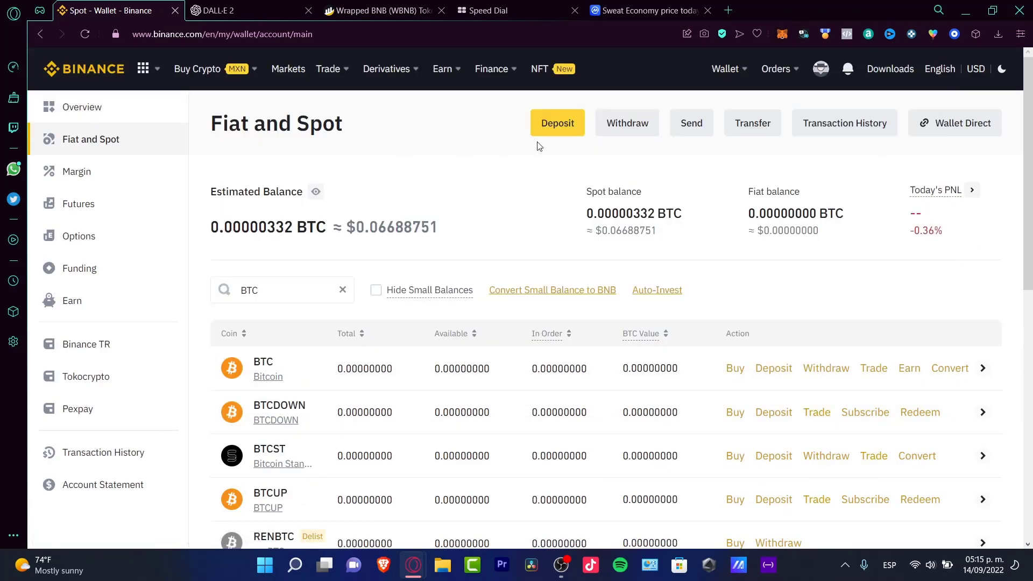
pyautogui.moveTo(726, 69)
pyautogui.scroll(-3, 479, 226)
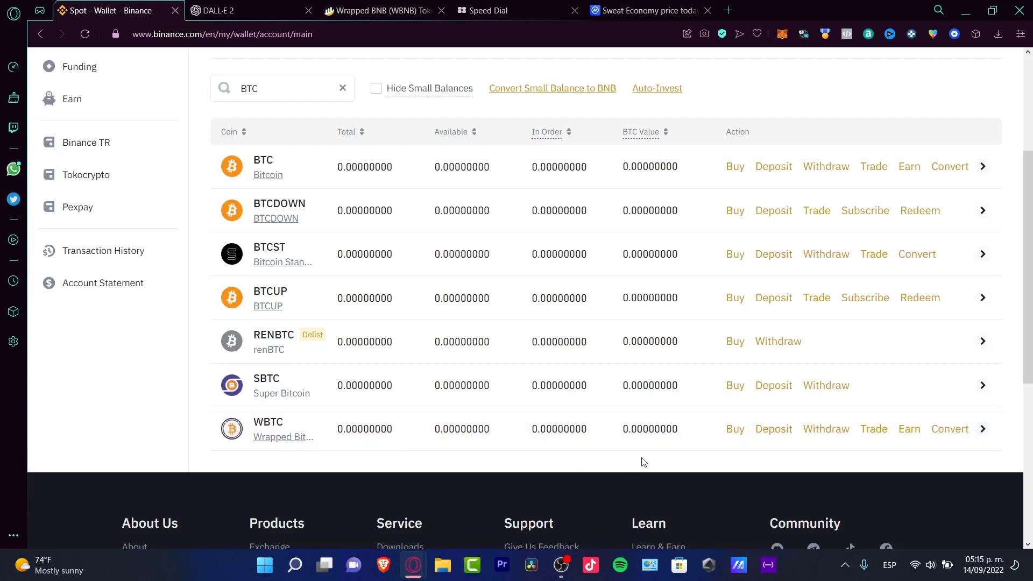
pyautogui.click(781, 431)
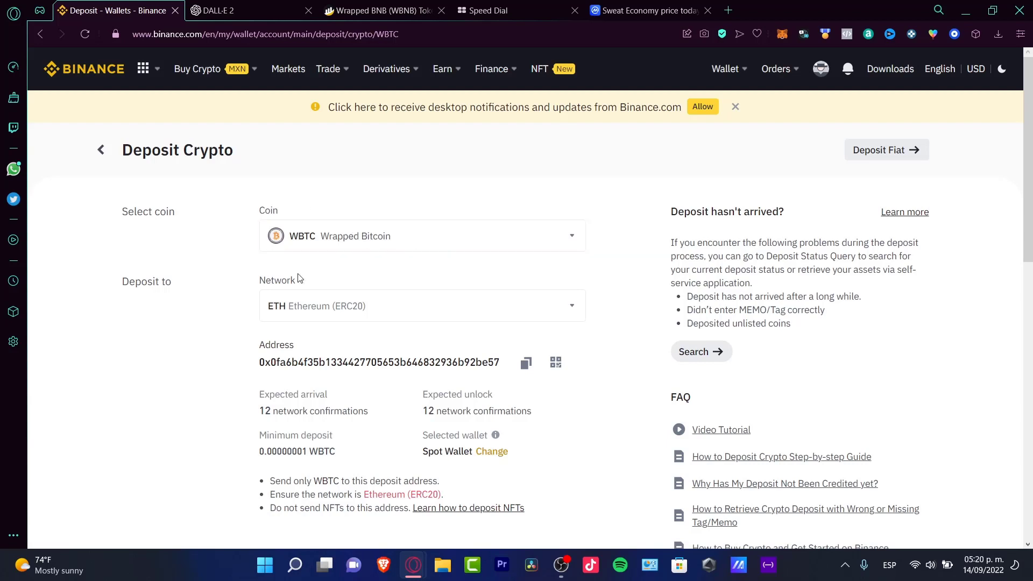
pyautogui.moveTo(116, 283); pyautogui.dragTo(186, 285)
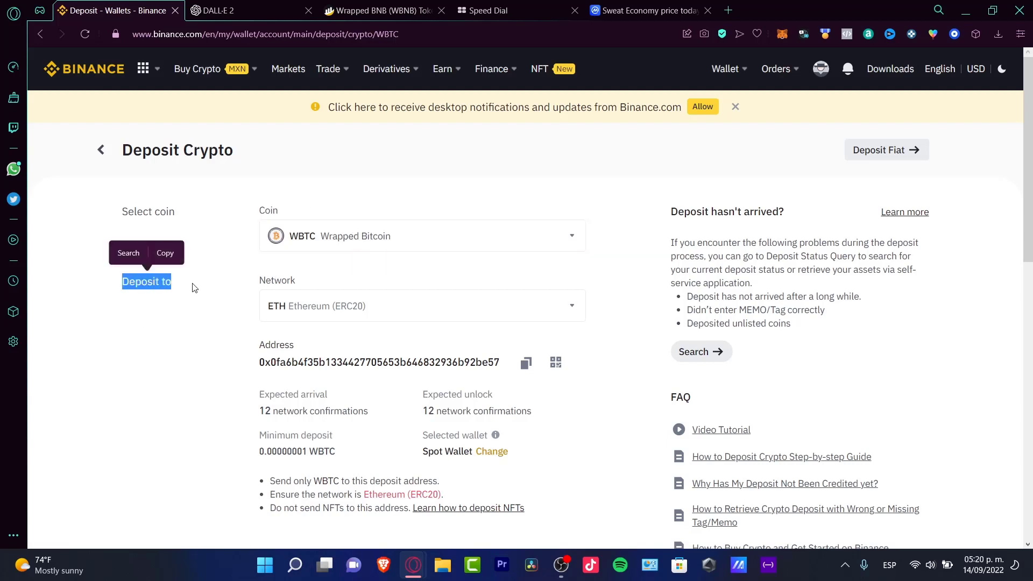
pyautogui.click(322, 290)
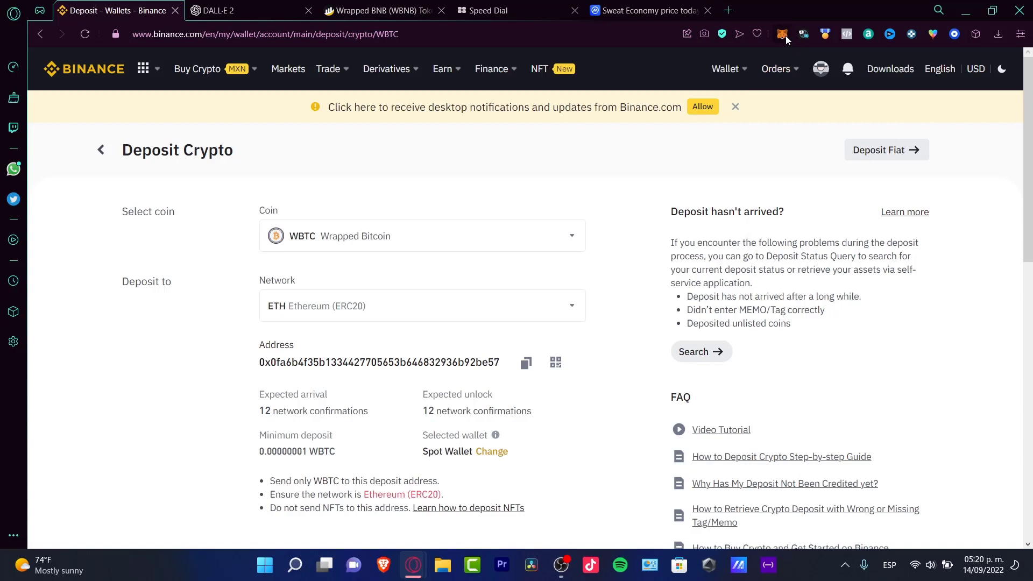
# Reopen MetaMask, view the WBTC asset, return to the account and check Ethereum Mainnet is active.
pyautogui.click(782, 33)
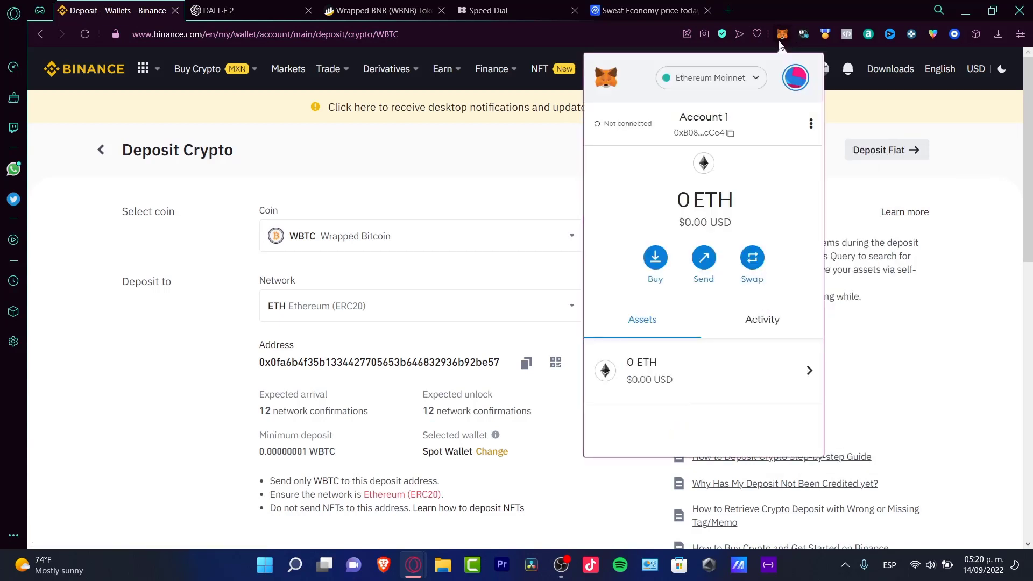
pyautogui.scroll(-3, 730, 333)
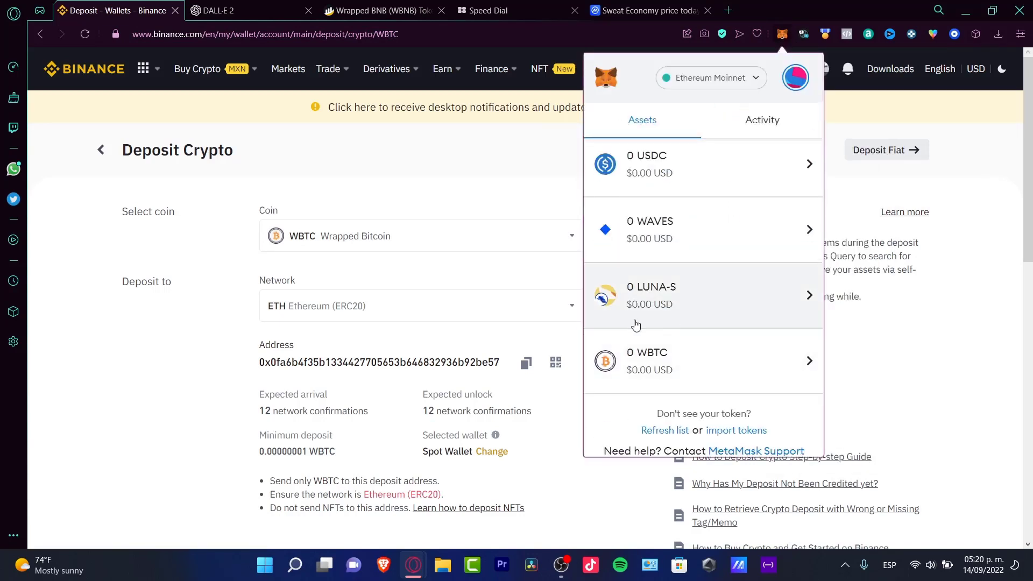
pyautogui.click(719, 360)
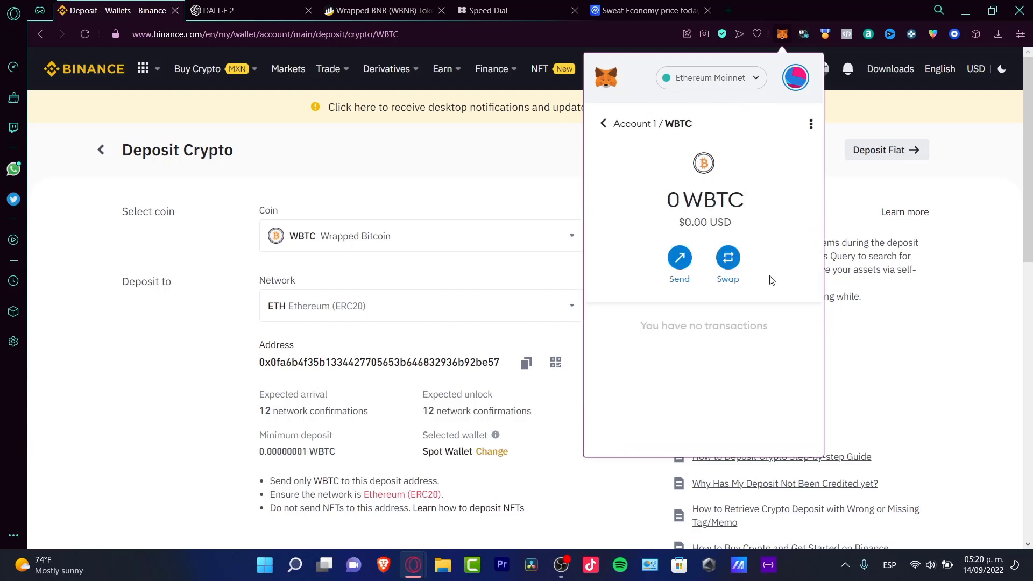
pyautogui.click(603, 124)
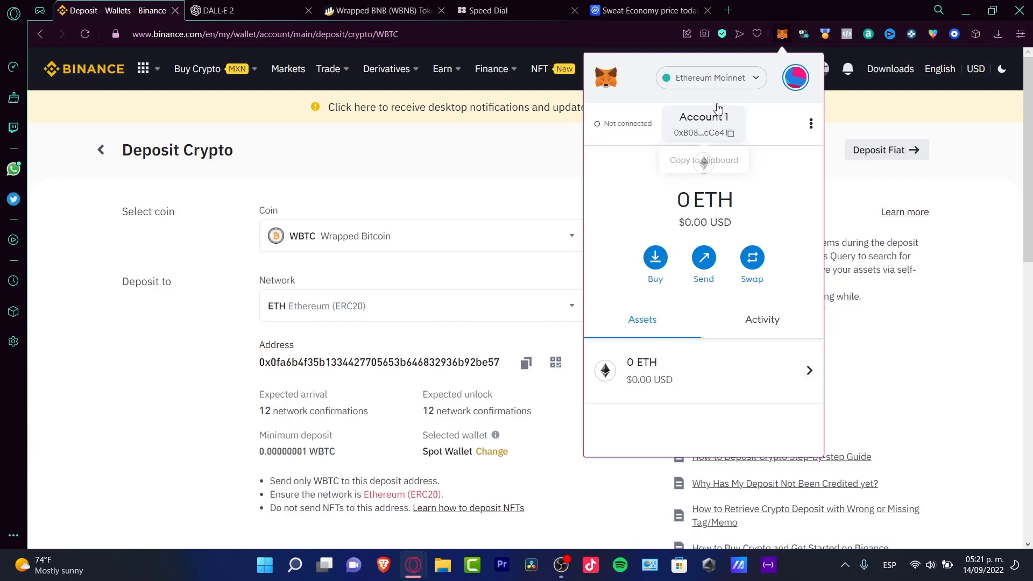
pyautogui.click(721, 80)
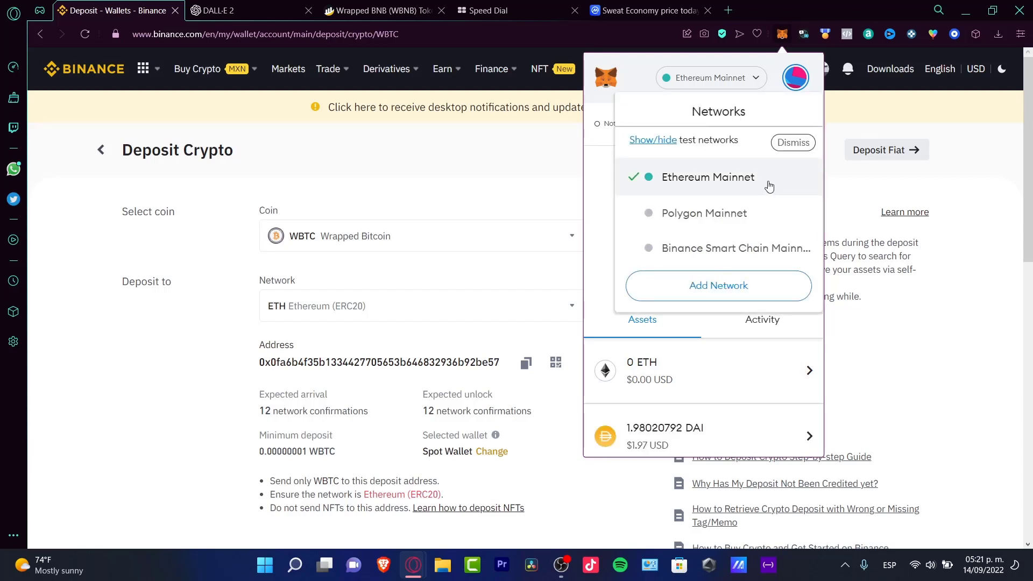
# Keep Ethereum (ERC20) as the deposit network, copy the WBTC deposit address, and reopen MetaMask.
pyautogui.click(199, 336)
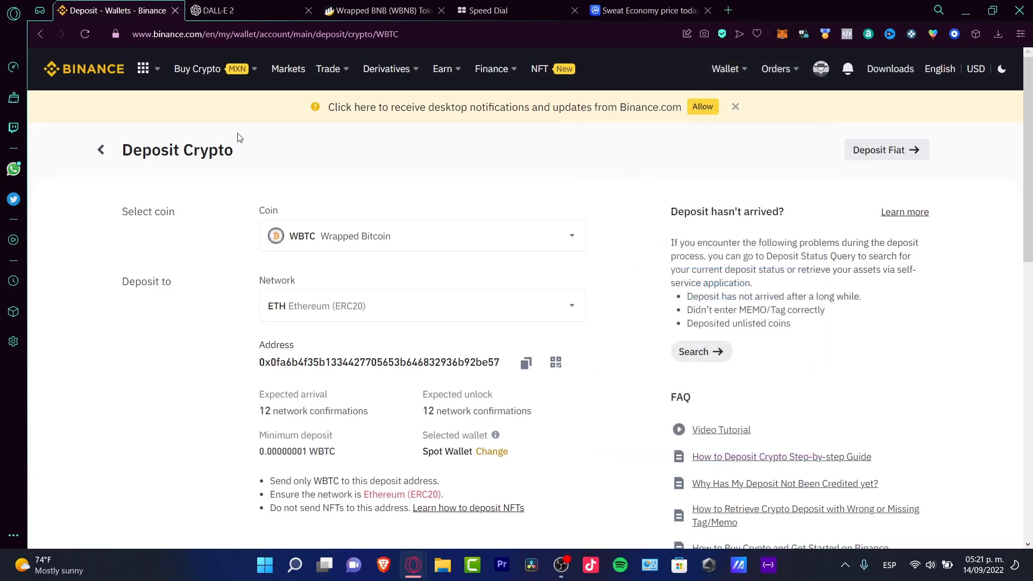
pyautogui.click(436, 305)
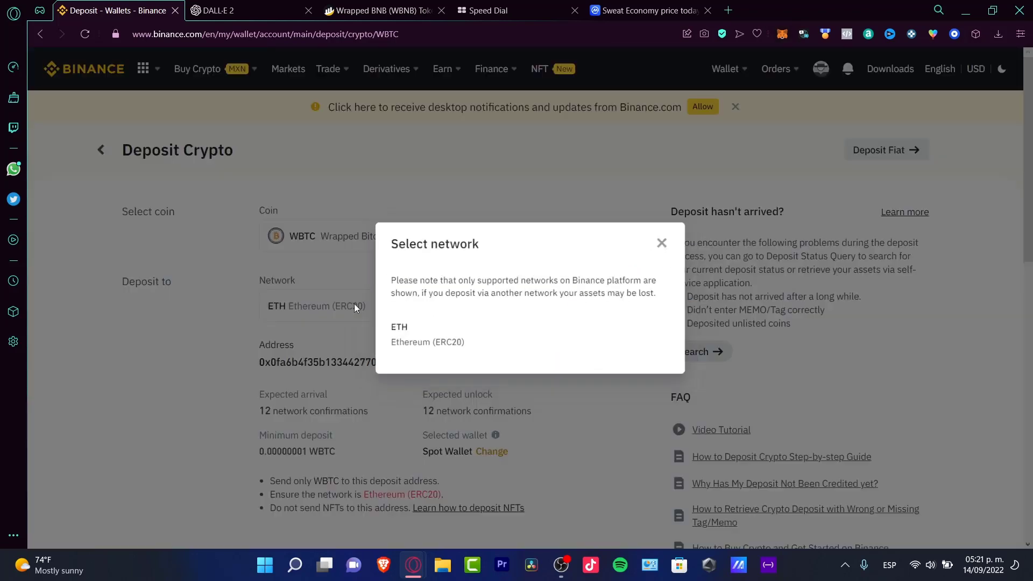
pyautogui.click(429, 349)
pyautogui.scroll(-3, 619, 339)
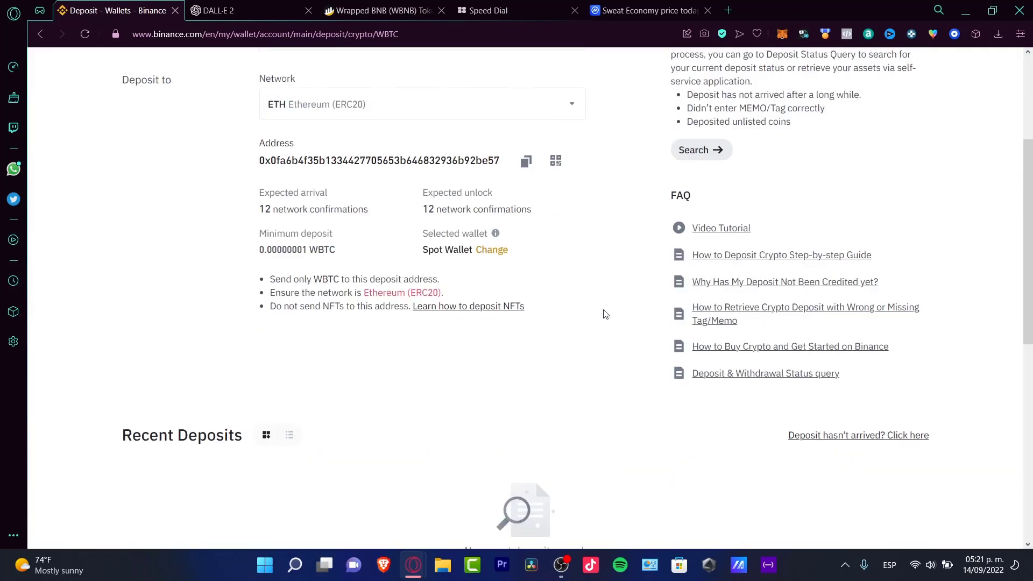
pyautogui.click(528, 163)
pyautogui.click(787, 37)
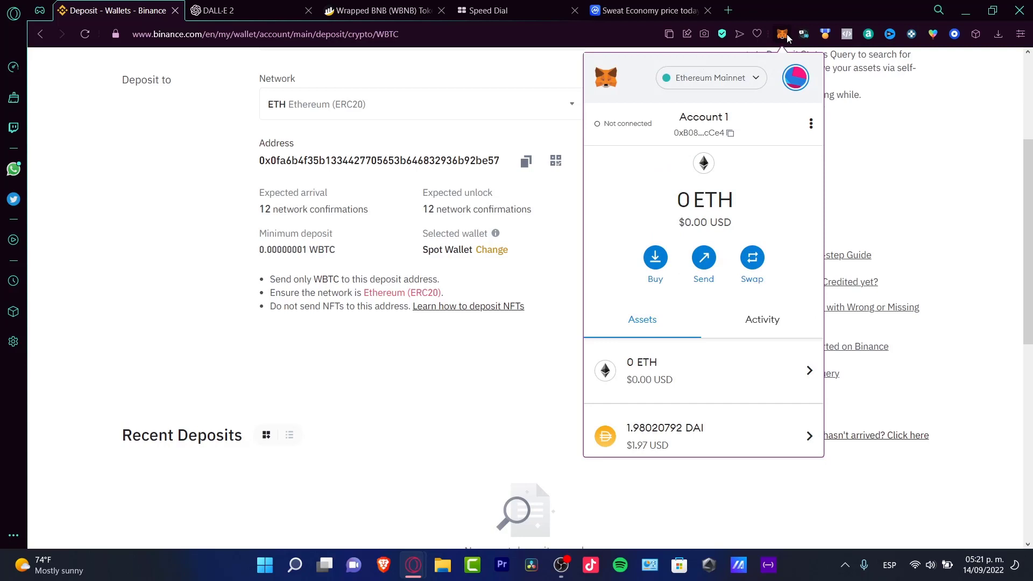
# Start a WBTC send with the pasted Binance deposit address as recipient and amount 1.
pyautogui.scroll(-5, 780, 377)
pyautogui.click(734, 349)
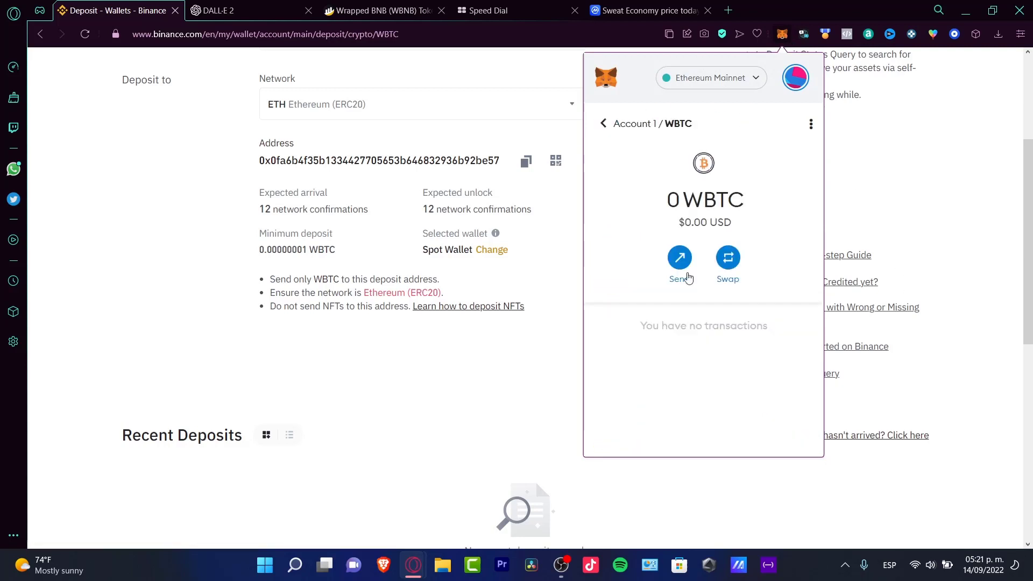
pyautogui.click(681, 256)
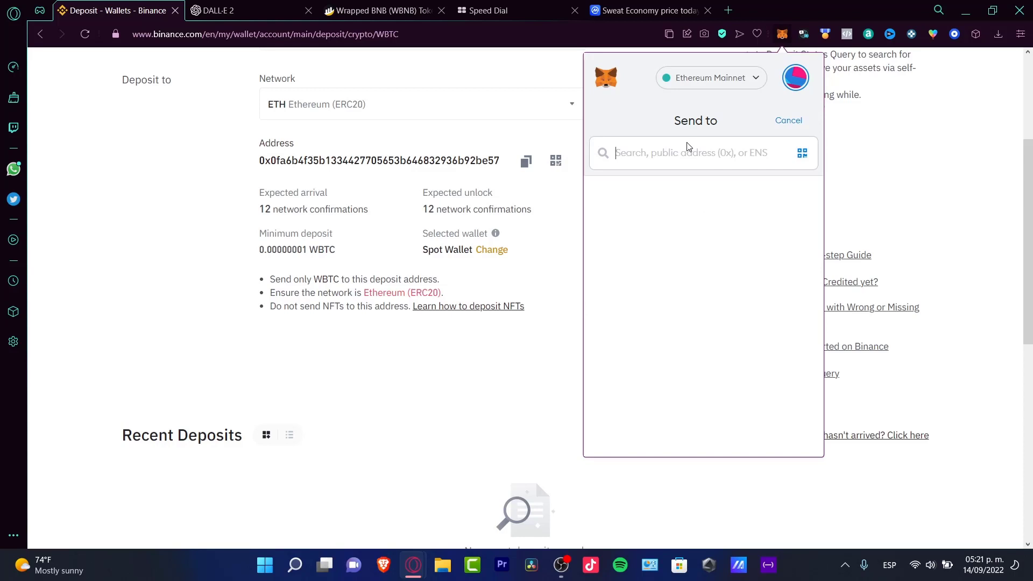
pyautogui.hotkey('ctrl', 'v')
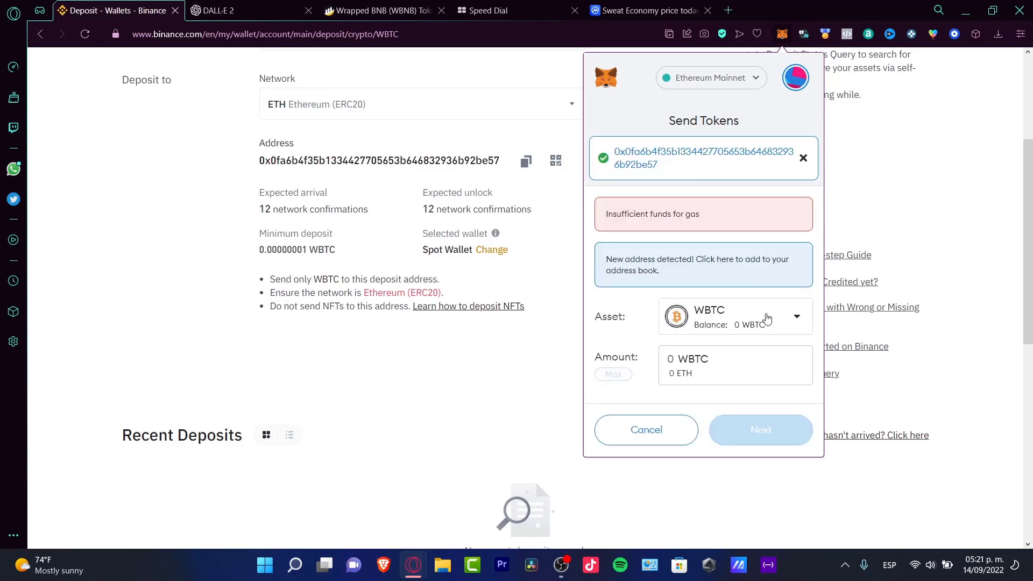
pyautogui.write('23')
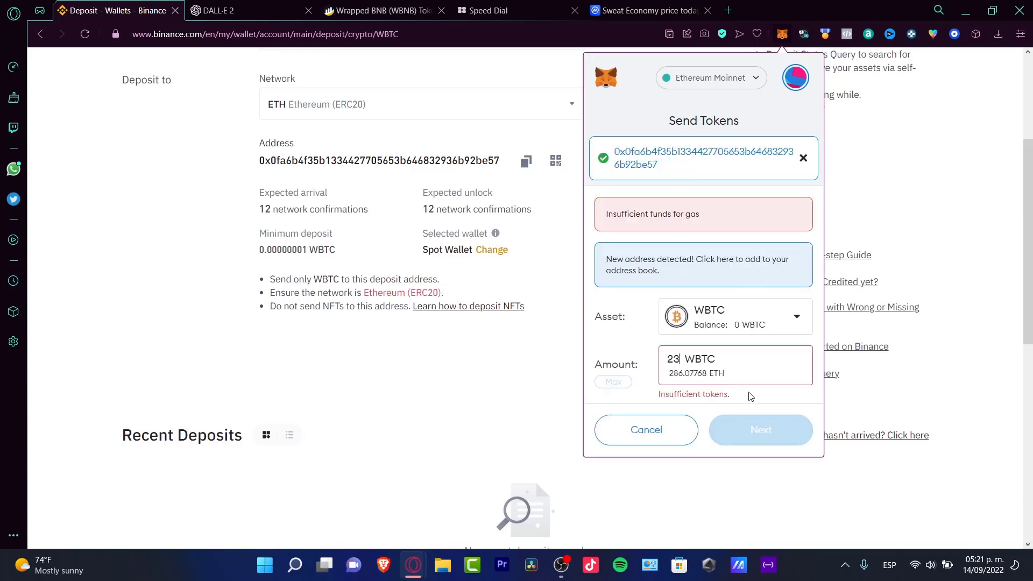
pyautogui.press('BackSpace')
pyautogui.press('BackSpace')
pyautogui.write('1')
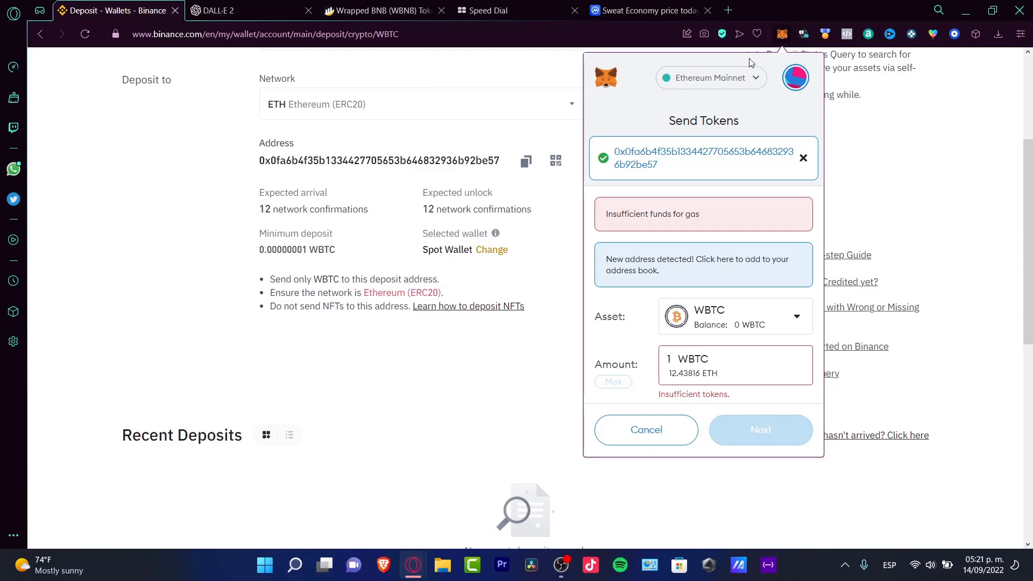
# Cancel the WBTC send and check the account's Activity tab, which shows no transactions.
pyautogui.click(608, 426)
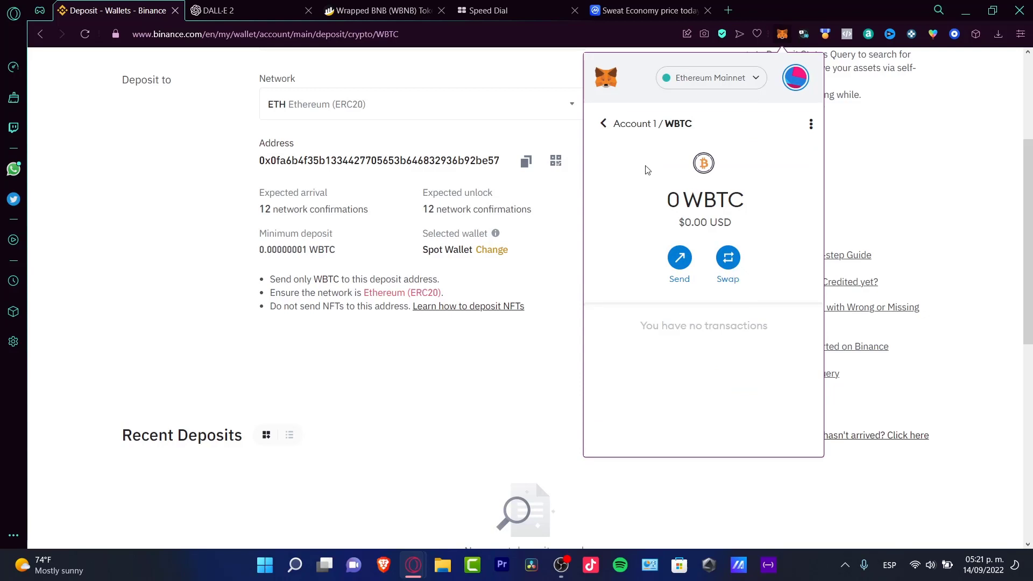
pyautogui.click(604, 123)
pyautogui.click(764, 330)
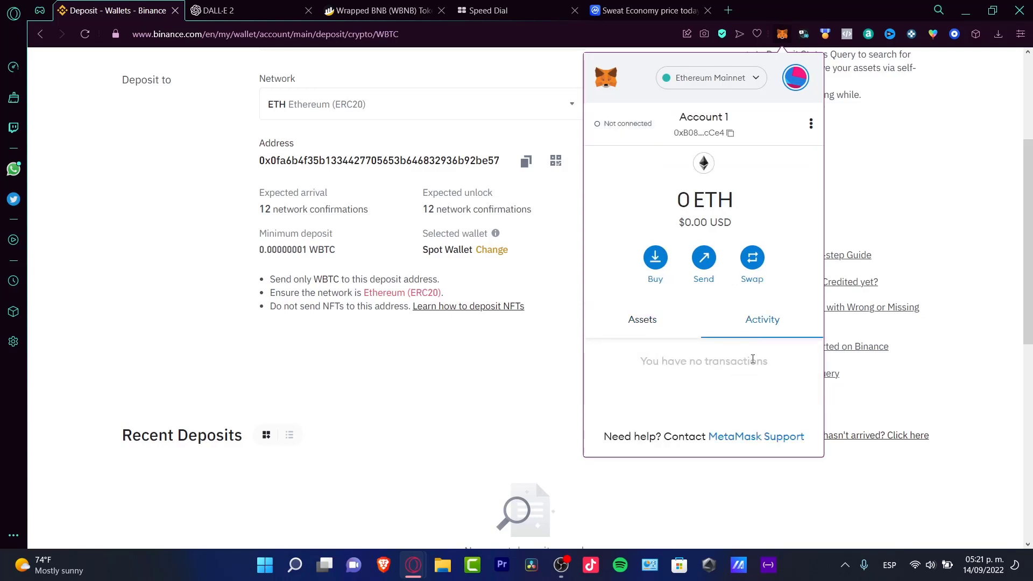
pyautogui.tripleClick(719, 364)
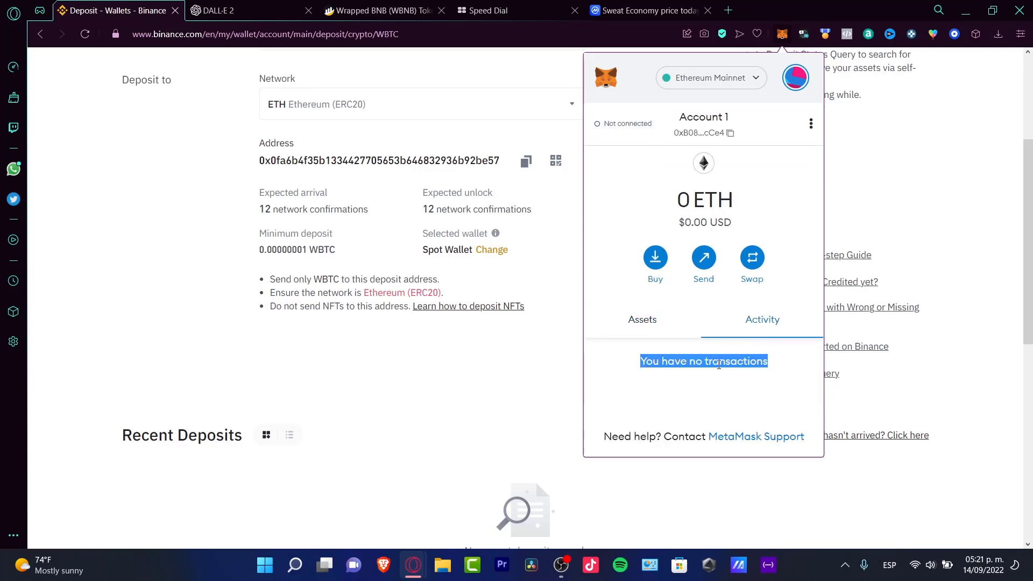
# Close MetaMask, review the WBTC deposit page, and go to Binance's Fiat and Spot wallet.
pyautogui.click(568, 431)
pyautogui.scroll(3, 619, 377)
pyautogui.scroll(-10, 485, 323)
pyautogui.scroll(3, 451, 187)
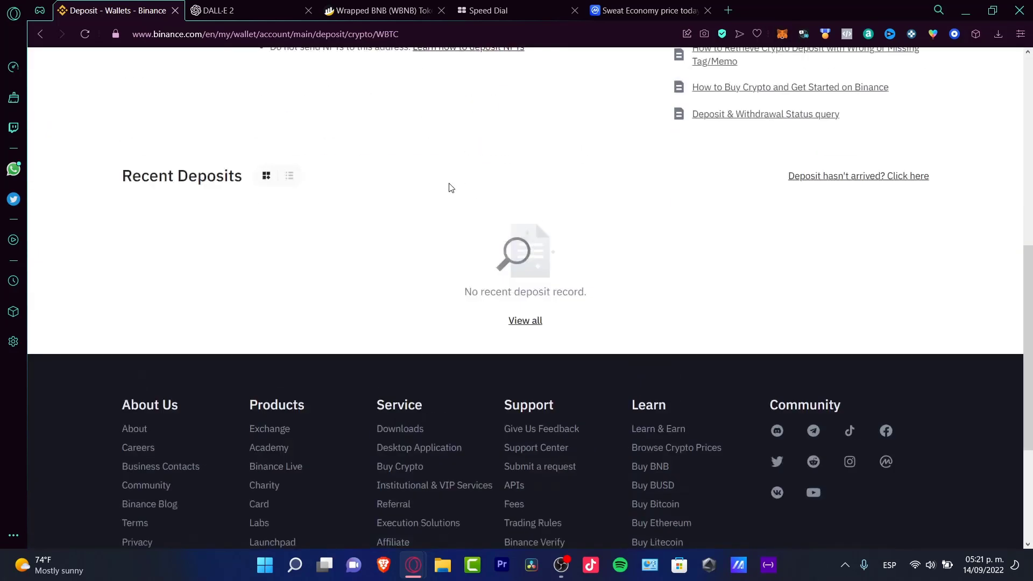
pyautogui.scroll(8, 566, 391)
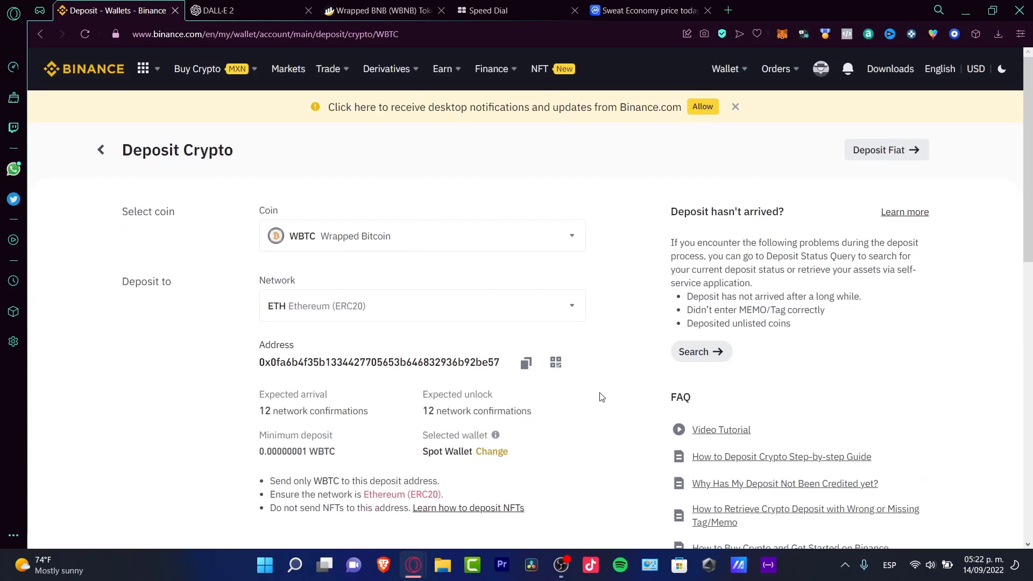
pyautogui.moveTo(746, 68)
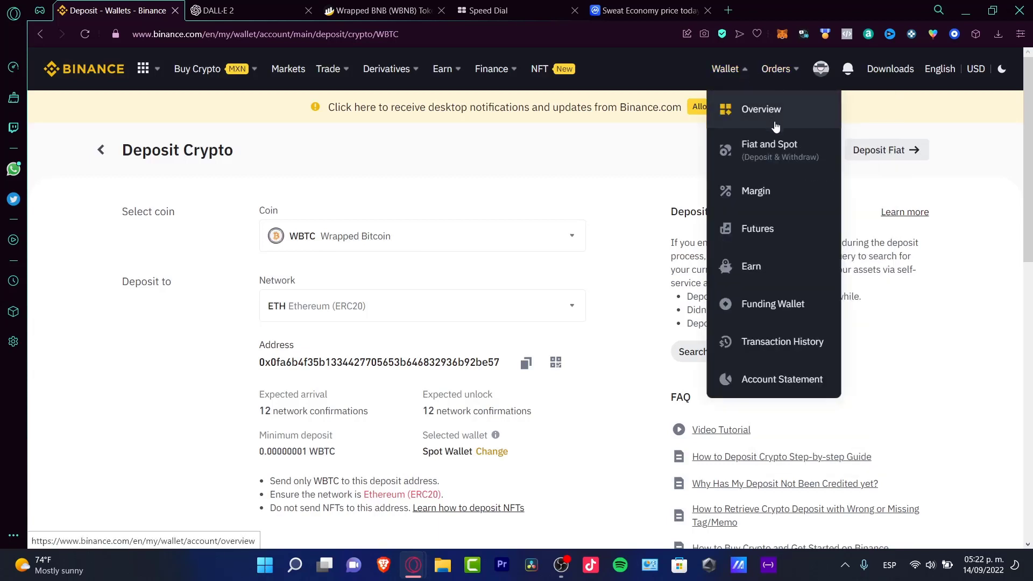
pyautogui.click(769, 146)
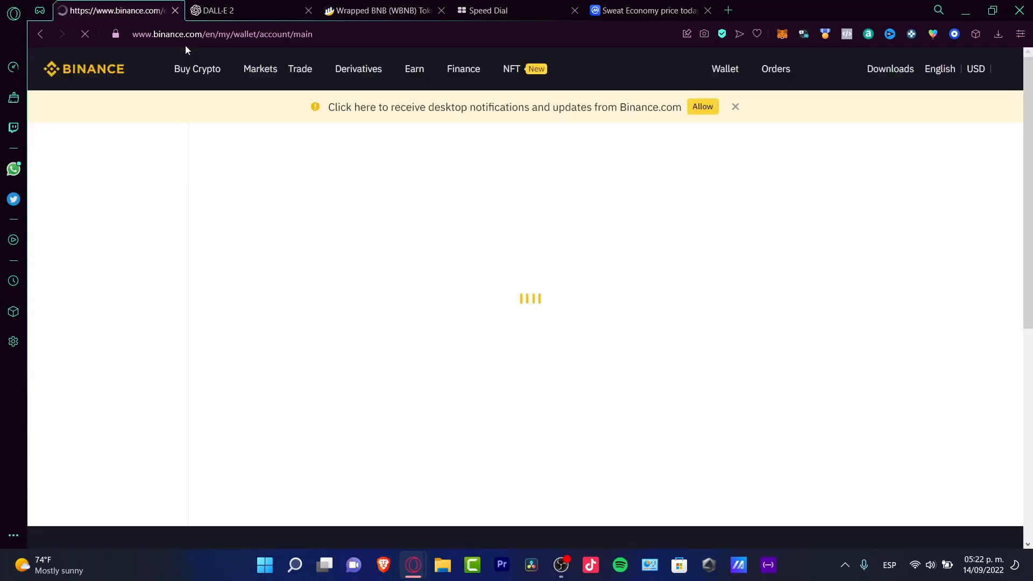